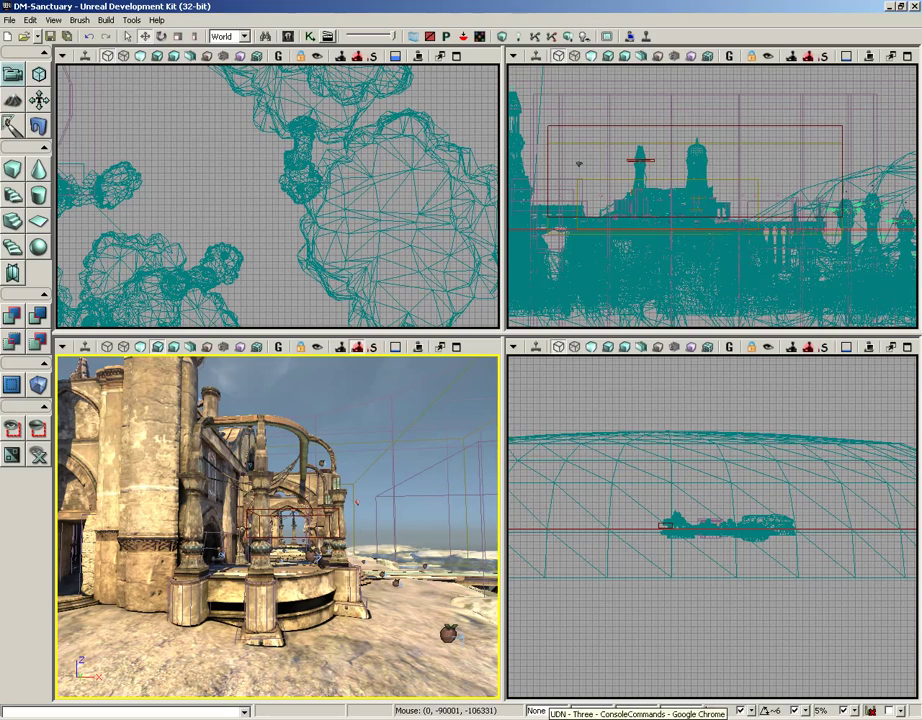
Read the UDN Console Commands page in Chrome down to its Memory and Performance section, then return to the Unreal Development Kit editor
{"action": "left_click", "coordinate": [560, 719]}
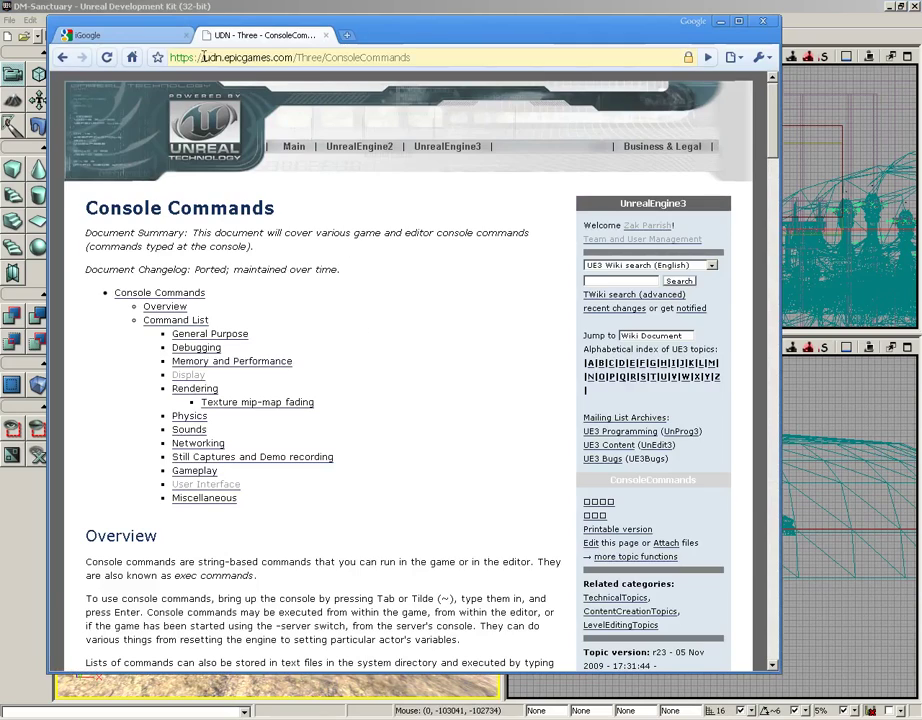
{"action": "left_click_drag", "start_coordinate": [204, 57], "coordinate": [433, 56]}
{"action": "scroll", "coordinate": [311, 331], "scroll_direction": "down", "scroll_amount": 3}
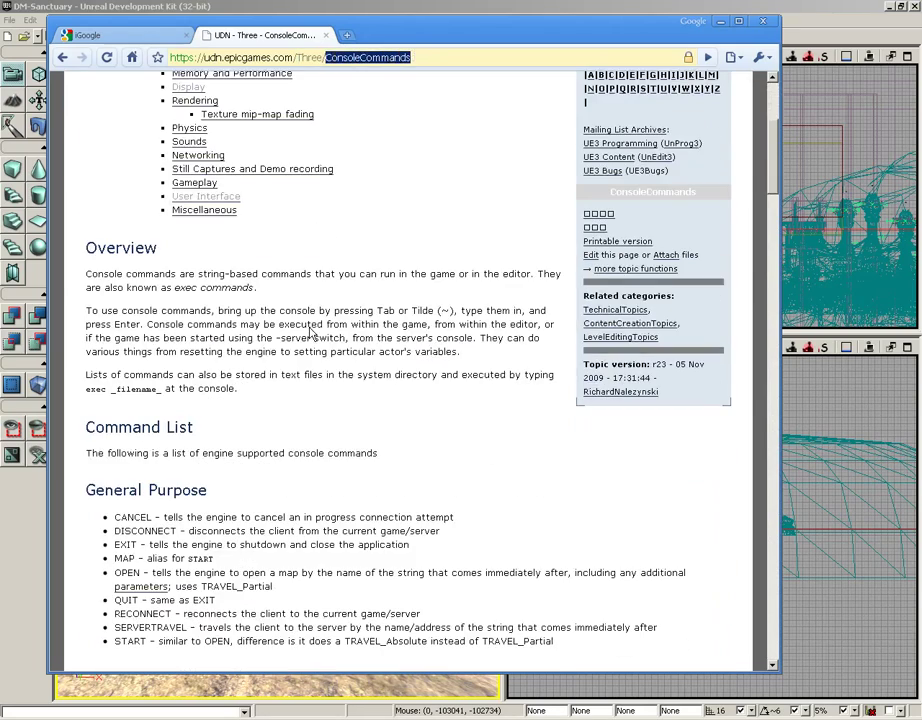
{"action": "scroll", "coordinate": [311, 323], "scroll_direction": "down", "scroll_amount": 2}
{"action": "scroll", "coordinate": [311, 323], "scroll_direction": "down", "scroll_amount": 5}
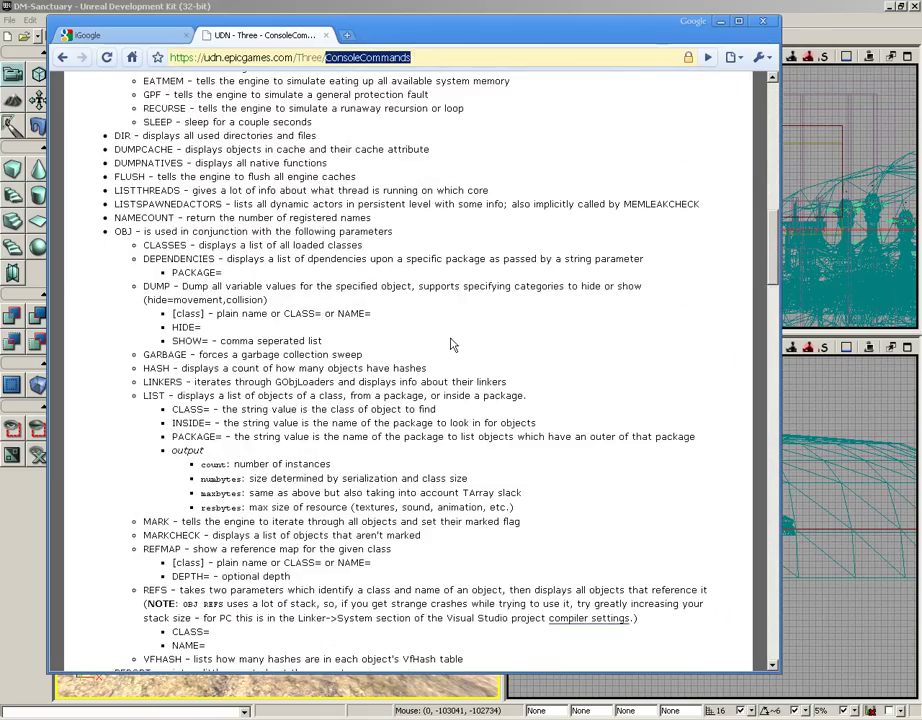
{"action": "scroll", "coordinate": [452, 343], "scroll_direction": "down", "scroll_amount": 2}
{"action": "scroll", "coordinate": [452, 343], "scroll_direction": "down", "scroll_amount": 2}
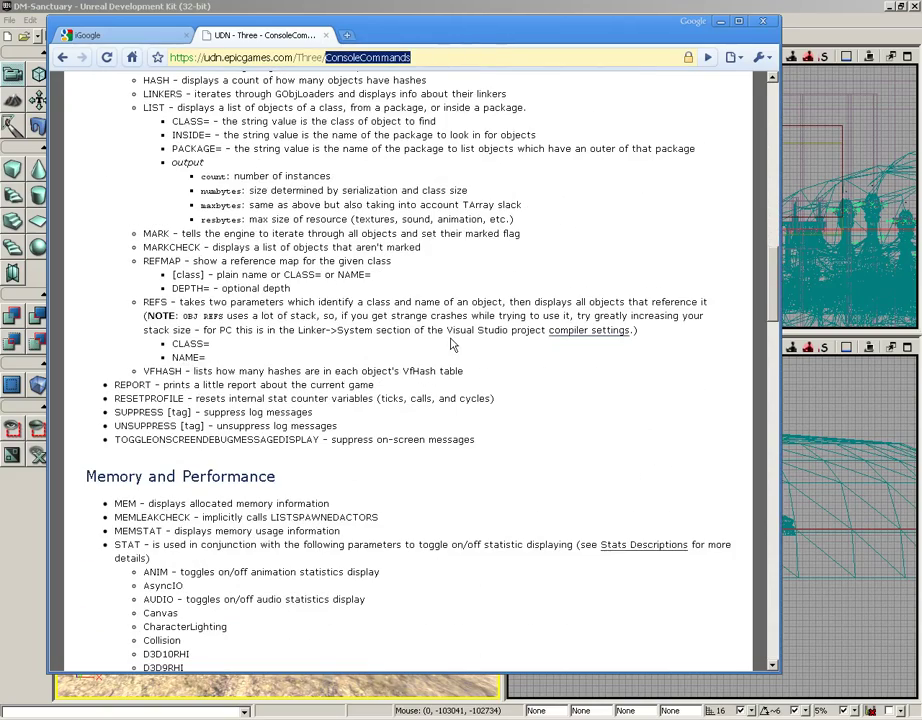
{"action": "left_click", "coordinate": [515, 9]}
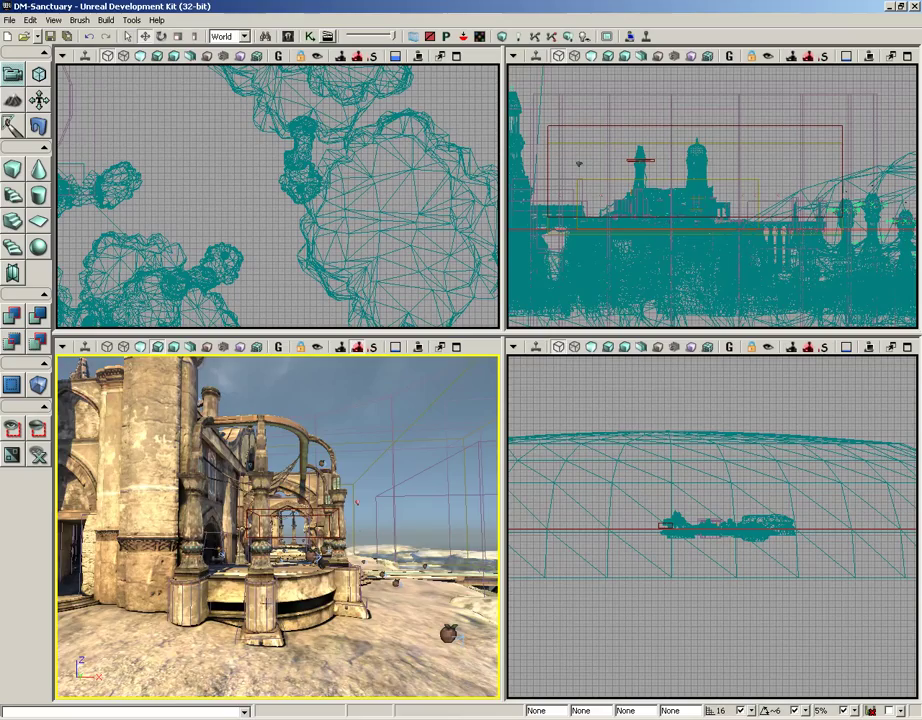
Select both halves of the front pillar's round base, one half of the neighbouring base, and the apple-shaped path node together
{"action": "left_click_drag", "start_coordinate": [262, 596], "coordinate": [262, 528]}
{"action": "right_click_drag", "start_coordinate": [262, 596], "coordinate": [214, 681]}
{"action": "left_click_drag", "start_coordinate": [214, 681], "coordinate": [214, 606]}
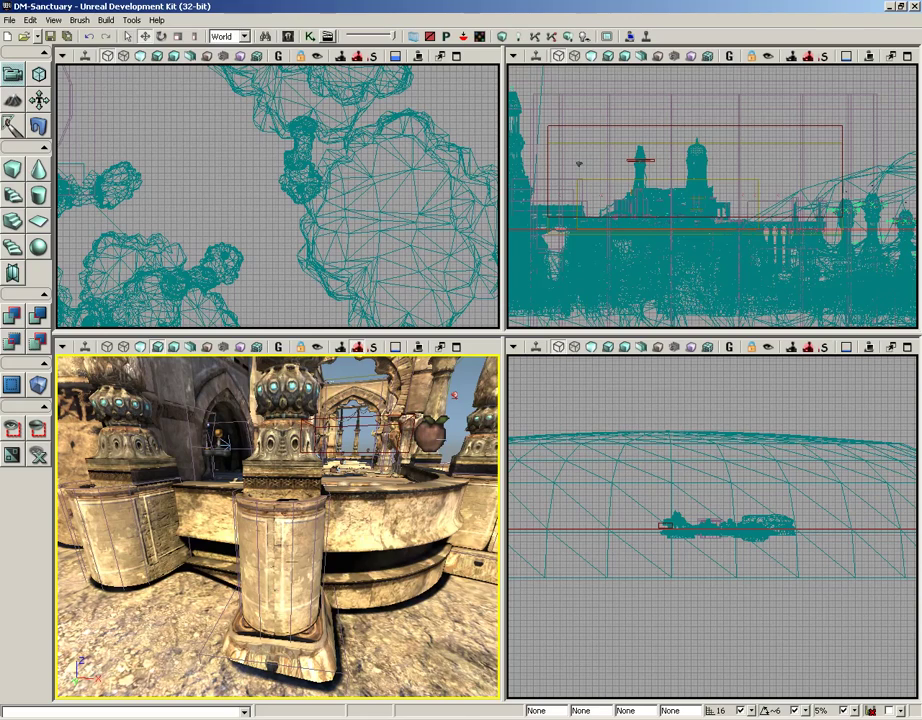
{"action": "left_click", "coordinate": [303, 549]}
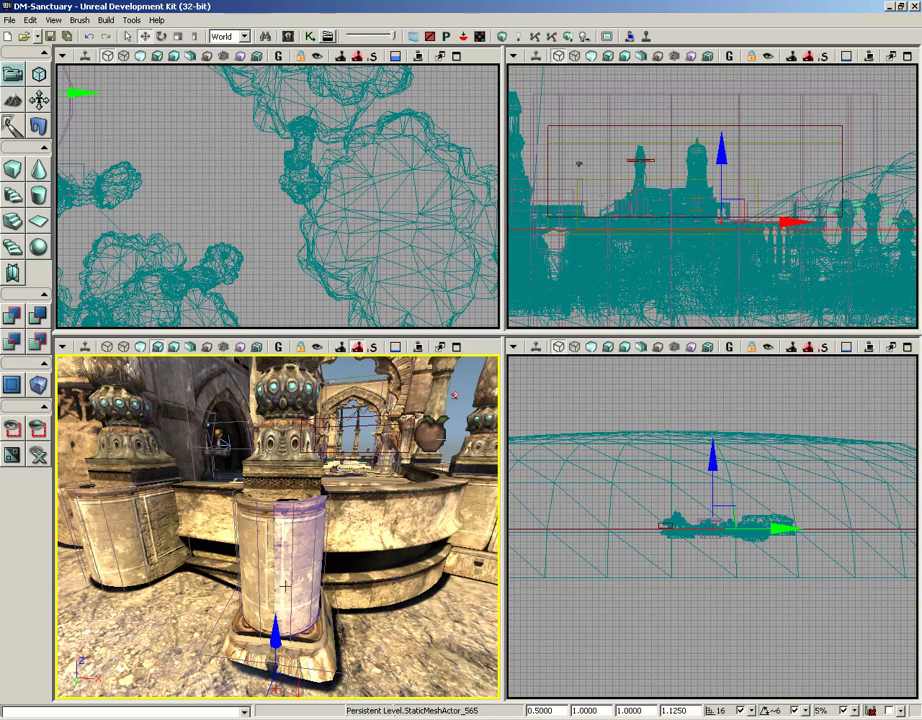
{"action": "left_click", "coordinate": [250, 541], "text": "ctrl"}
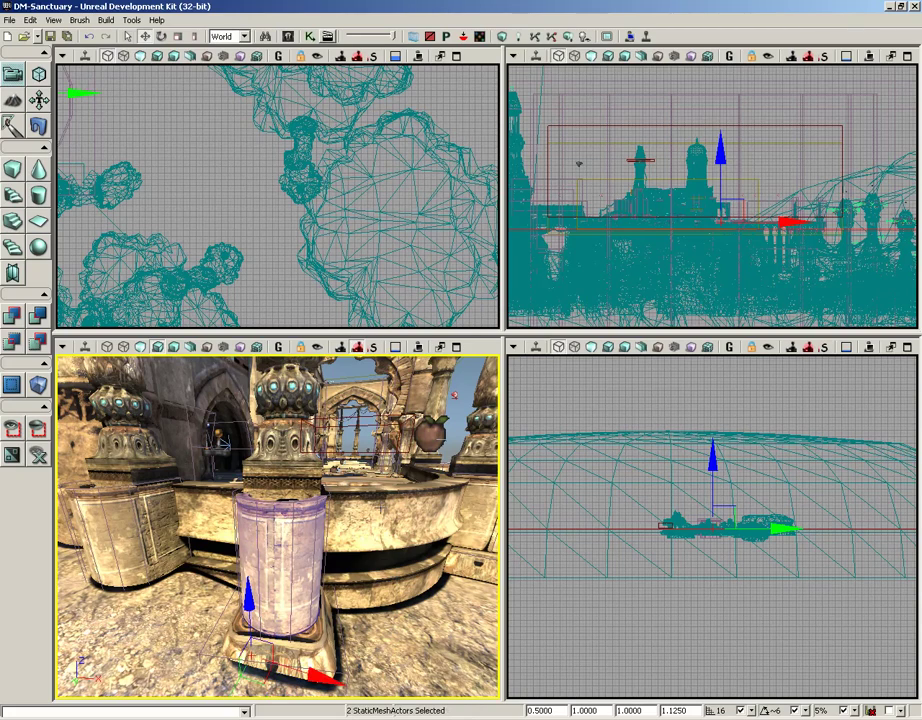
{"action": "left_click", "coordinate": [160, 525], "text": "ctrl"}
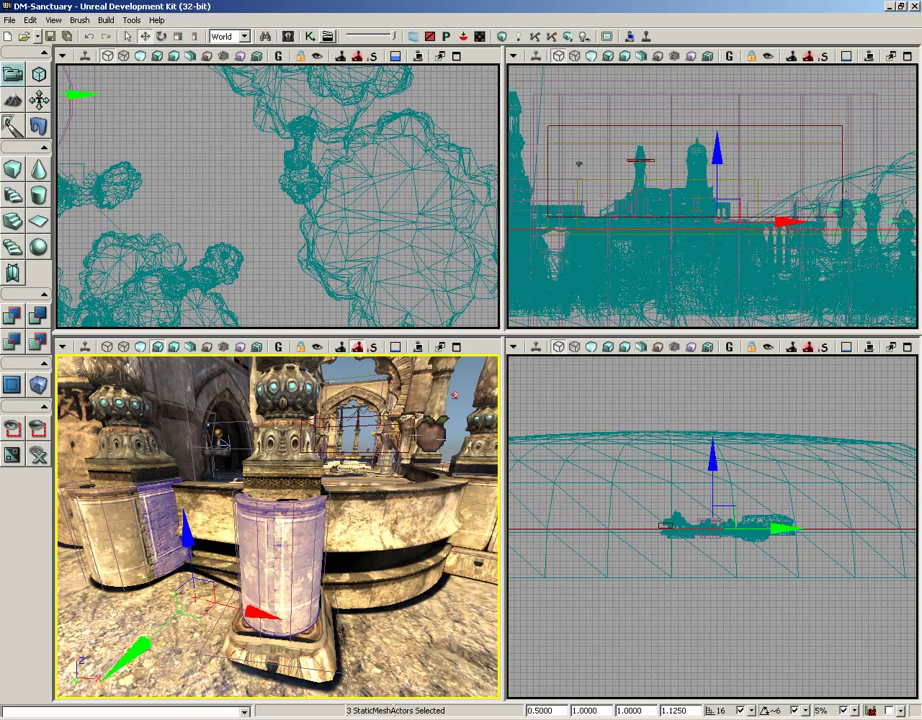
{"action": "left_click", "coordinate": [430, 432], "text": "ctrl"}
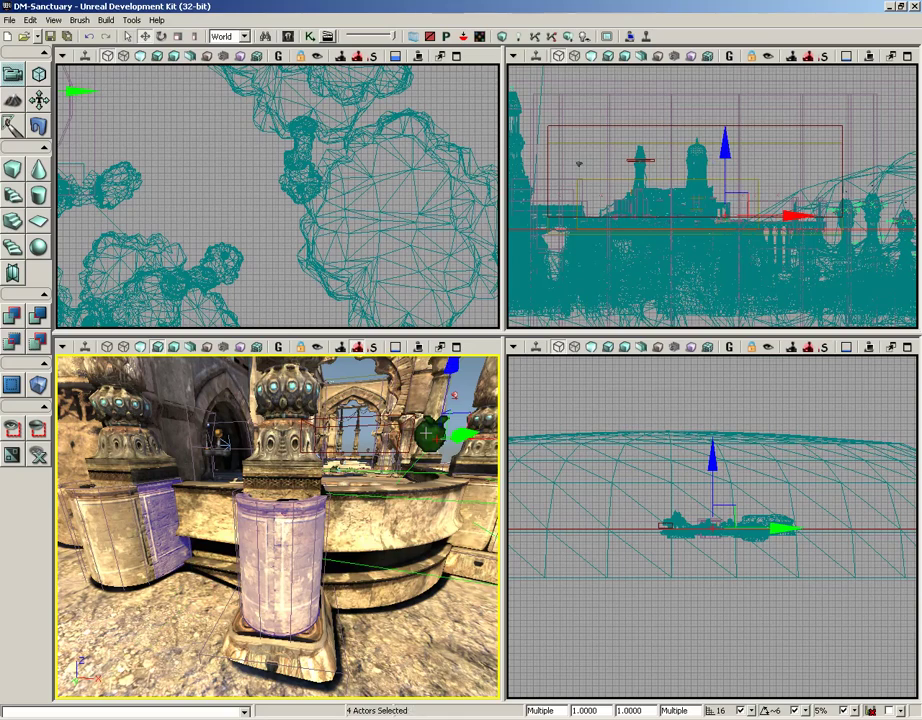
Select only the sunlit half of the front pillar's round base and bring its complete move gizmo into view
{"action": "left_click", "coordinate": [304, 568]}
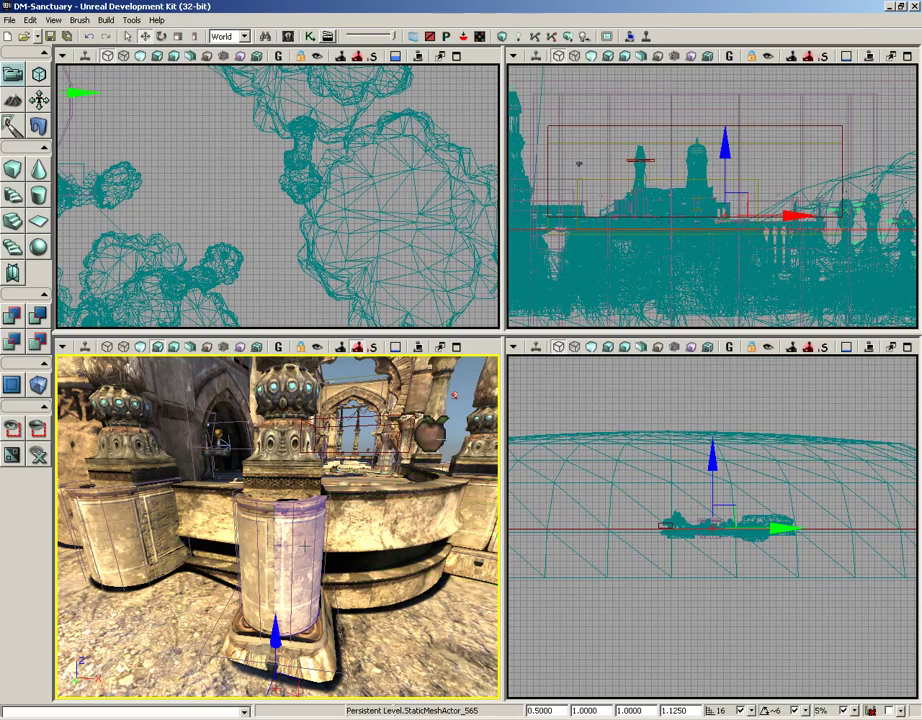
{"action": "left_click_drag", "start_coordinate": [345, 567], "coordinate": [344, 581]}
{"action": "right_click_drag", "start_coordinate": [344, 581], "coordinate": [344, 604]}
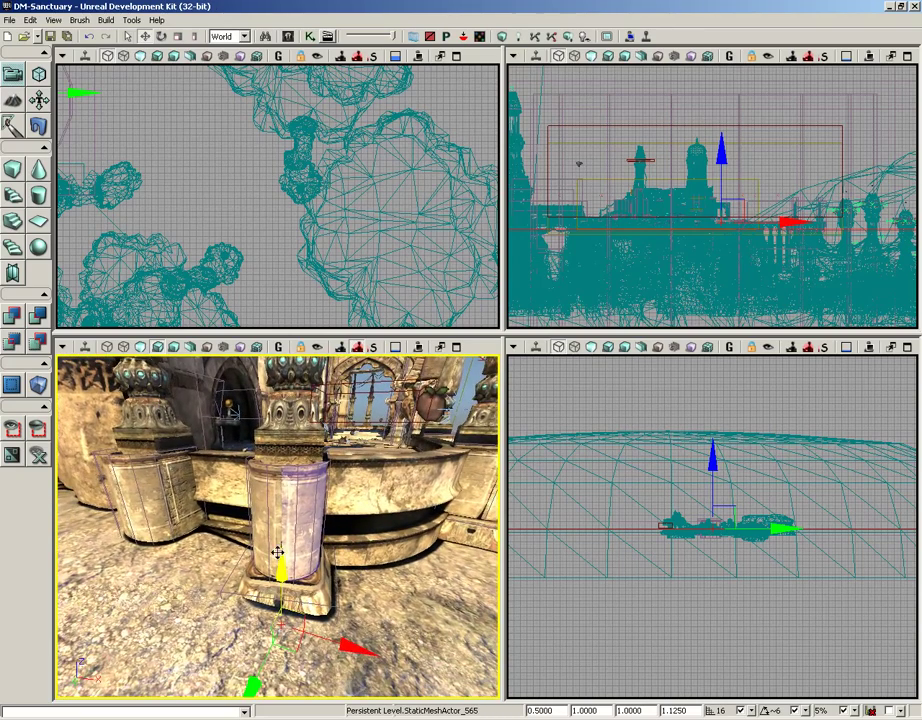
{"action": "left_click_drag", "start_coordinate": [346, 644], "coordinate": [325, 617]}
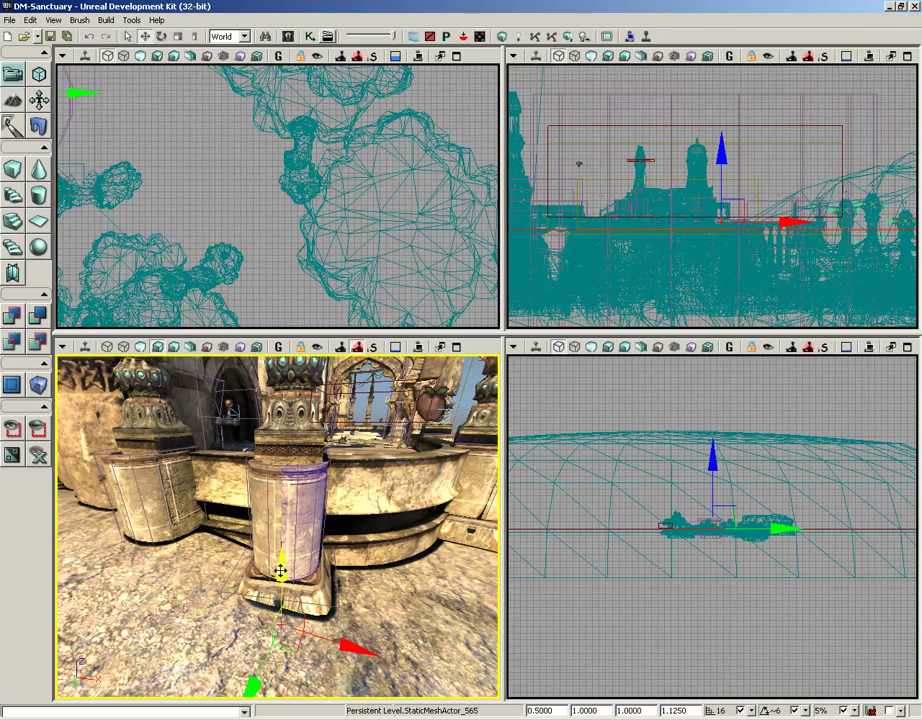
{"action": "mouse_move", "coordinate": [281, 565]}
{"action": "left_mouse_down"}
{"action": "mouse_move", "coordinate": [278, 486]}
{"action": "mouse_move", "coordinate": [278, 556]}
{"action": "left_mouse_up"}
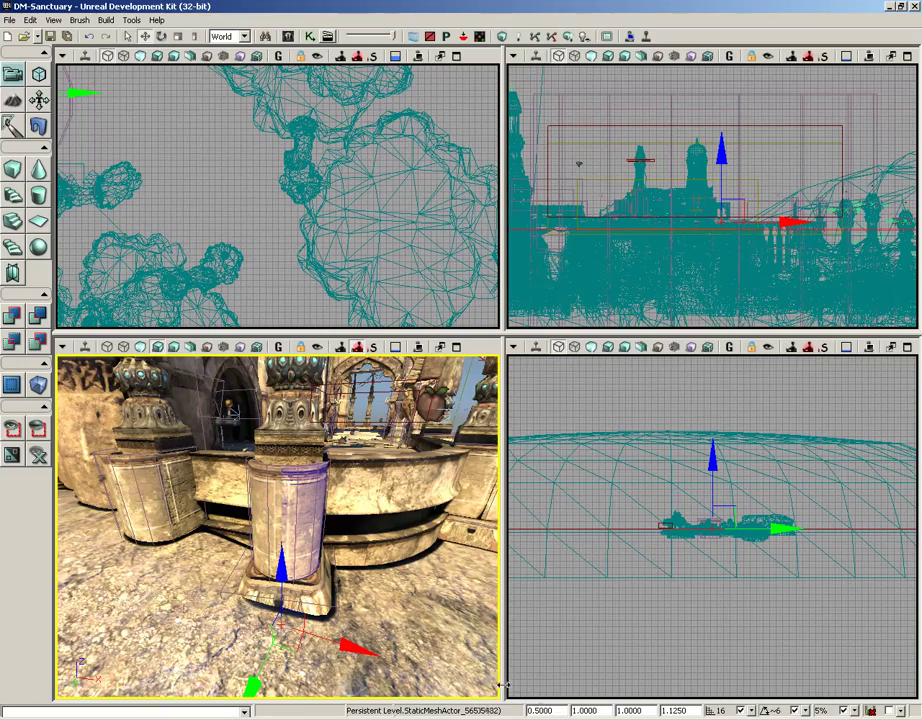
Select the tall round column at the corner of the building and inspect it up to its capital
{"action": "right_click_drag", "start_coordinate": [377, 551], "coordinate": [378, 425]}
{"action": "left_click_drag", "start_coordinate": [378, 425], "coordinate": [384, 548]}
{"action": "right_click_drag", "start_coordinate": [384, 548], "coordinate": [372, 529]}
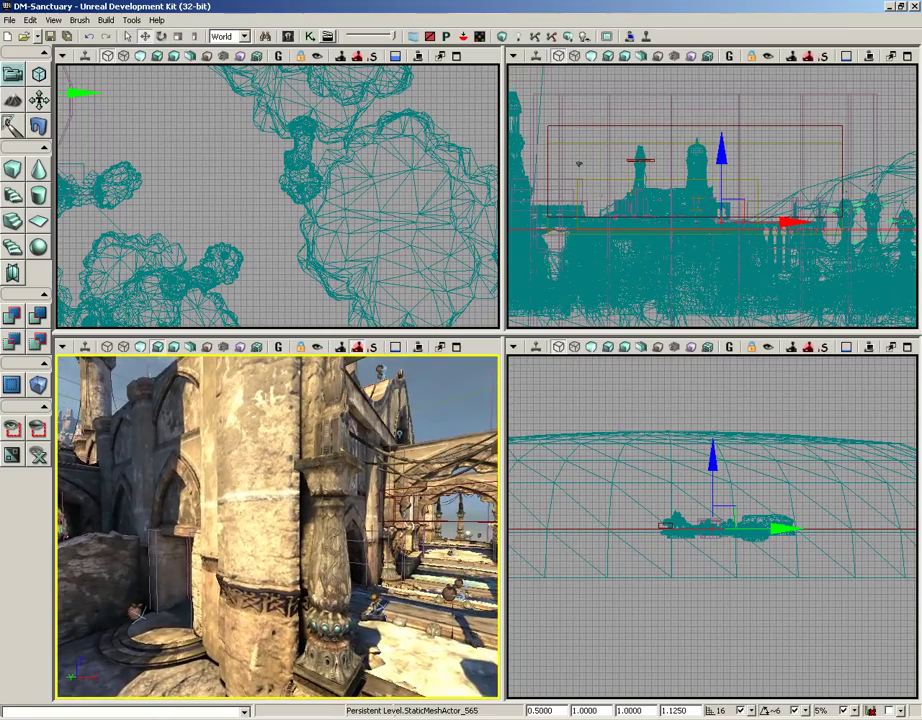
{"action": "left_click", "coordinate": [260, 507]}
{"action": "left_click_drag", "start_coordinate": [260, 507], "coordinate": [260, 562]}
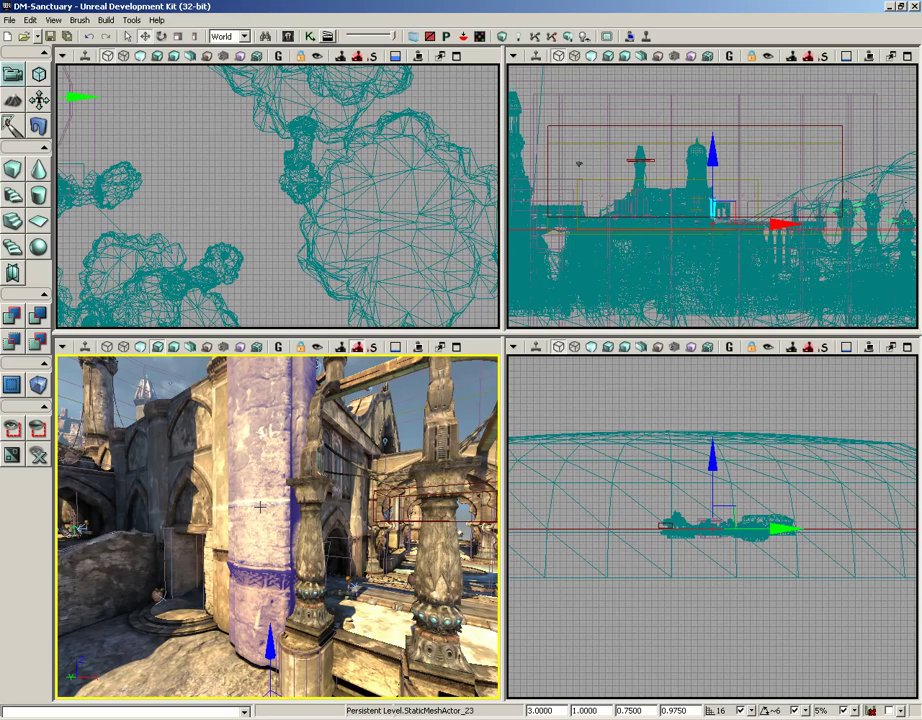
{"action": "middle_click_drag", "start_coordinate": [259, 506], "coordinate": [259, 506]}
{"action": "right_click_drag", "start_coordinate": [259, 506], "coordinate": [259, 506]}
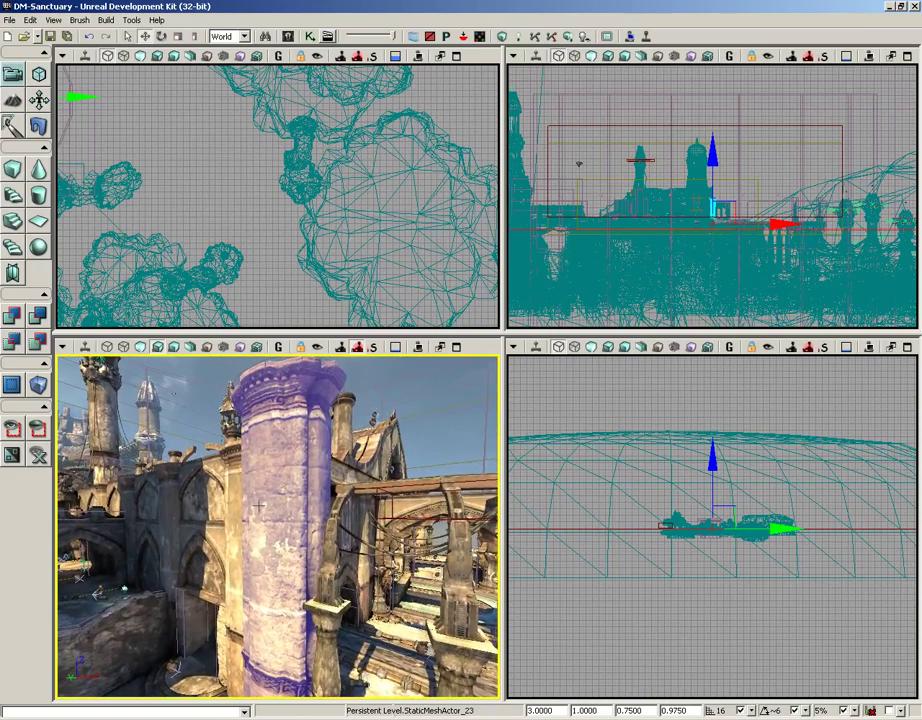
{"action": "left_click_drag", "start_coordinate": [259, 506], "coordinate": [259, 506]}
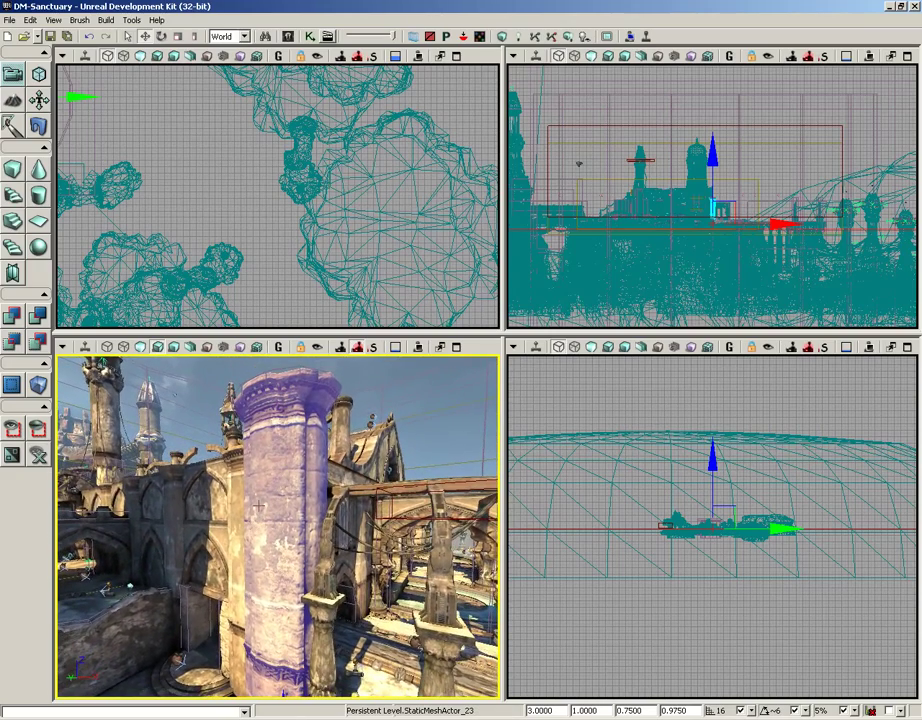
Set the tall column's overall draw scale to 1 and inspect the shrunken mesh up close
{"action": "left_click", "coordinate": [540, 710]}
{"action": "right_click_drag", "start_coordinate": [420, 600], "coordinate": [420, 650]}
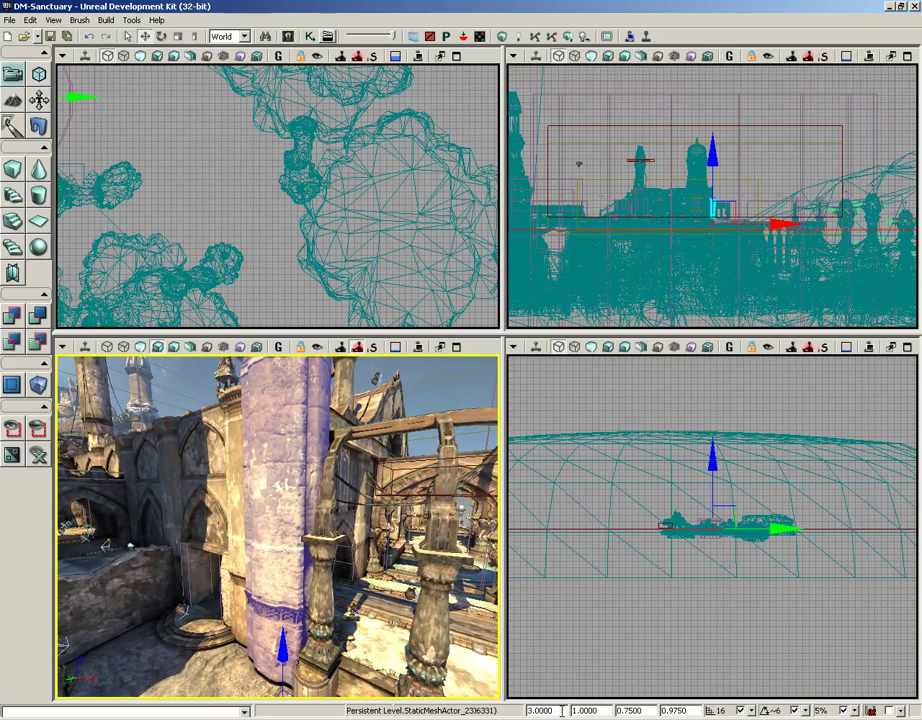
{"action": "type", "text": "1"}
{"action": "key", "text": "Return"}
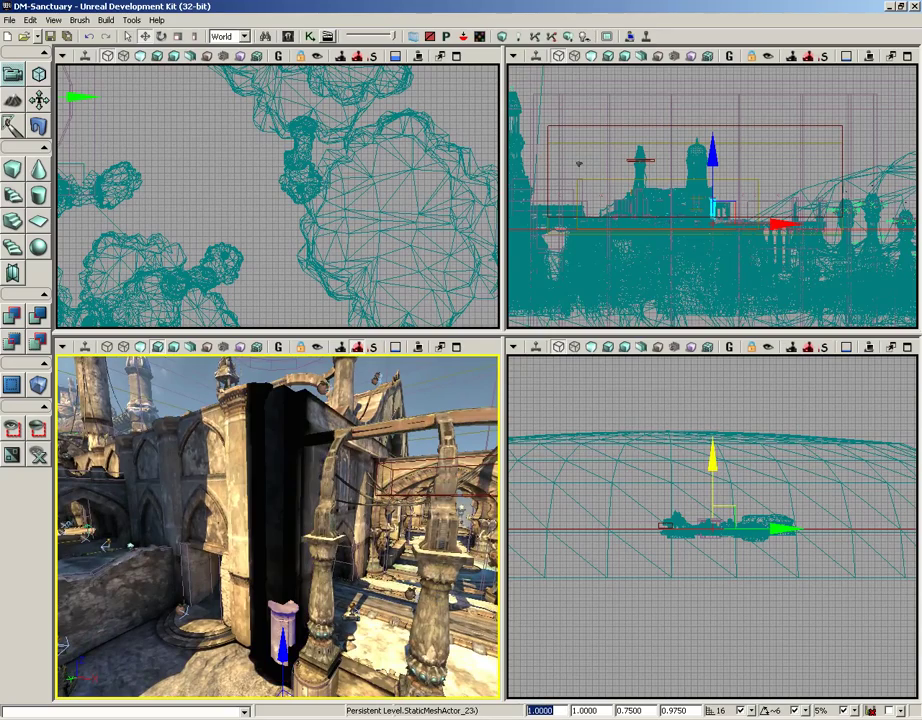
{"action": "left_click_drag", "start_coordinate": [299, 454], "coordinate": [288, 362]}
{"action": "right_click_drag", "start_coordinate": [288, 362], "coordinate": [282, 482]}
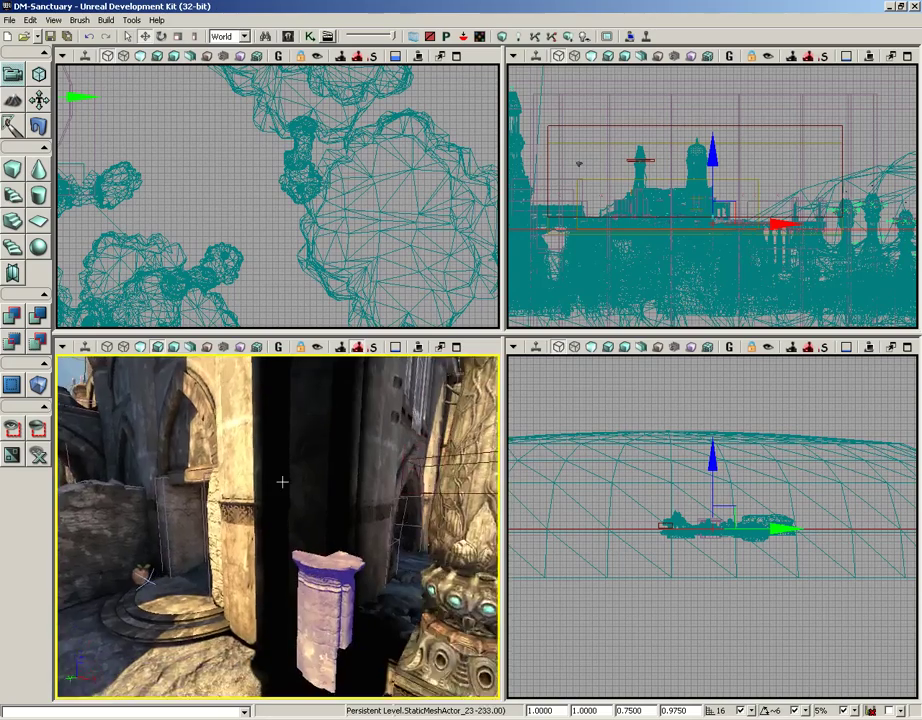
{"action": "left_click_drag", "start_coordinate": [282, 482], "coordinate": [282, 403]}
{"action": "right_click_drag", "start_coordinate": [282, 403], "coordinate": [338, 568]}
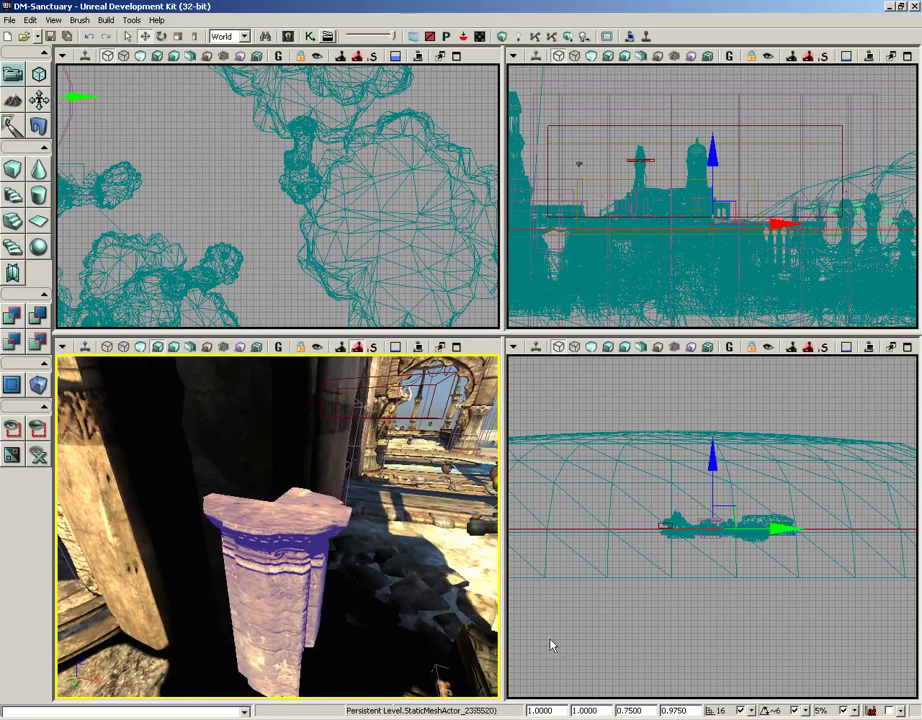
Set the tall column's overall draw scale back to 3 and inspect it up to its capital
{"action": "left_click_drag", "start_coordinate": [556, 710], "coordinate": [522, 710]}
{"action": "type", "text": "3"}
{"action": "key", "text": "Return"}
{"action": "left_click_drag", "start_coordinate": [278, 500], "coordinate": [278, 600]}
{"action": "right_click_drag", "start_coordinate": [278, 600], "coordinate": [274, 430]}
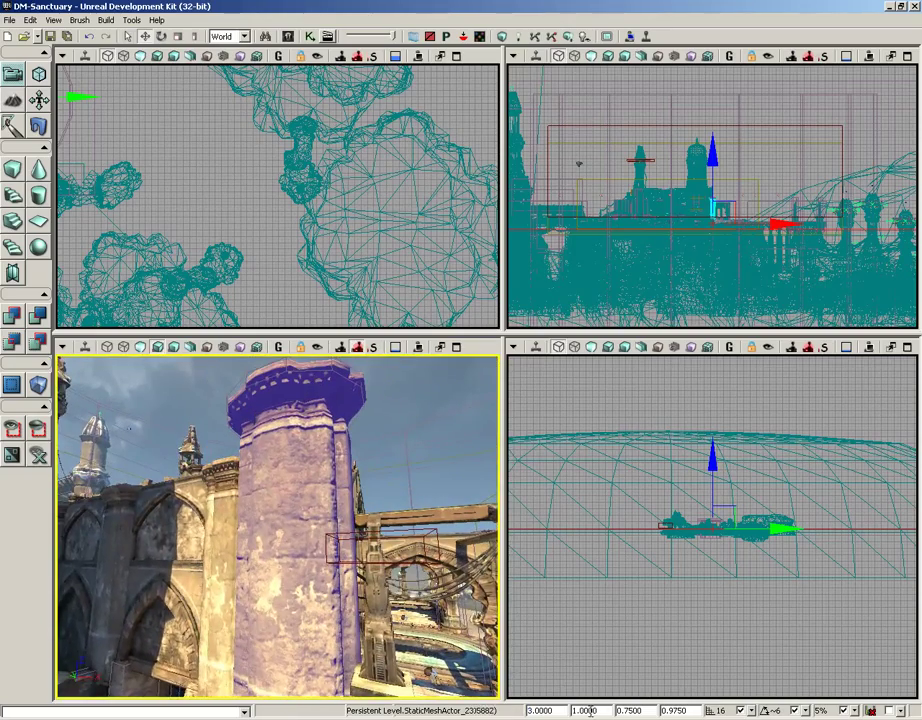
Set the tall column's Z-axis scale to 2 and inspect the stretched mesh along its height
{"action": "left_click_drag", "start_coordinate": [605, 711], "coordinate": [571, 711]}
{"action": "key", "text": "Tab"}
{"action": "key", "text": "Tab"}
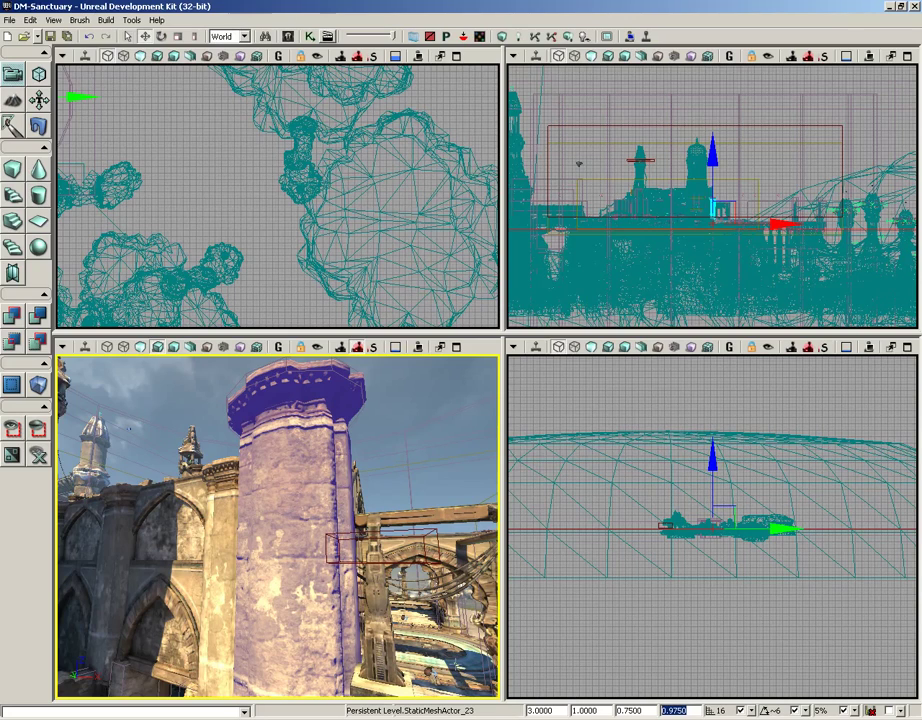
{"action": "key", "text": "shift+Tab"}
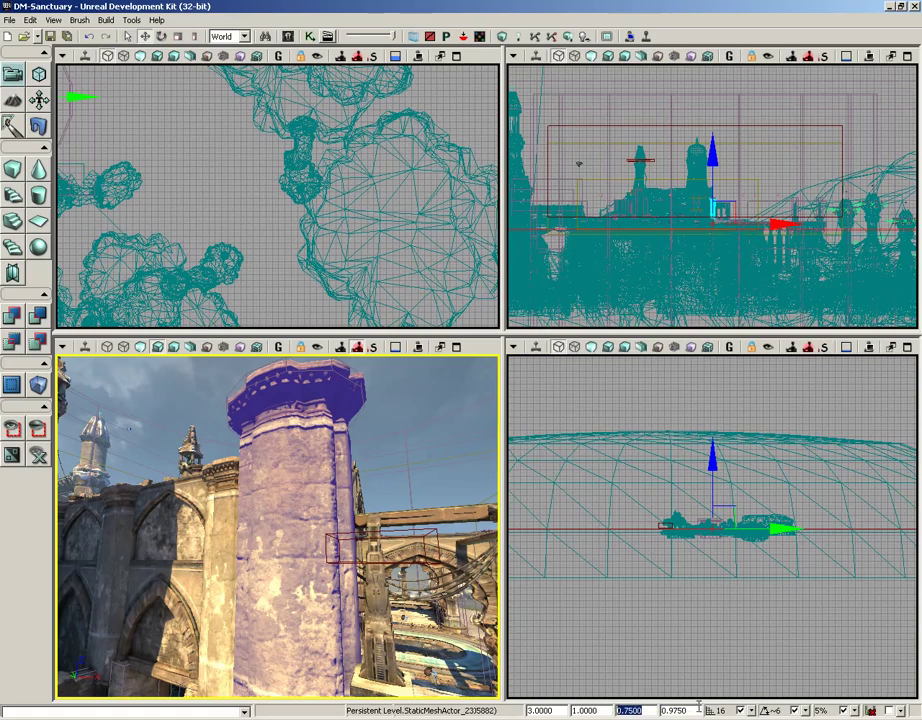
{"action": "key", "text": "Tab"}
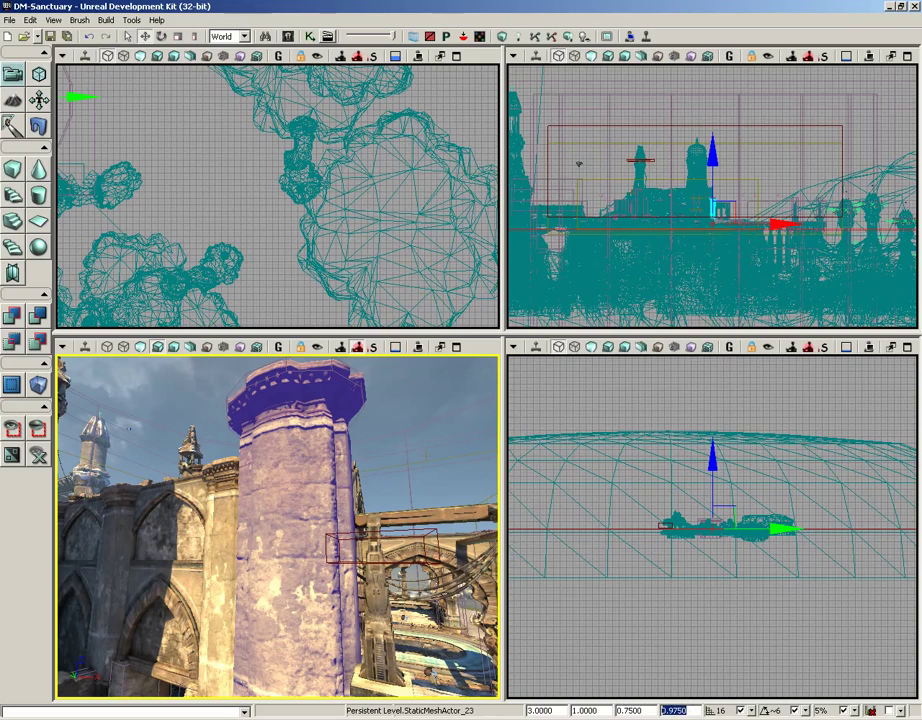
{"action": "type", "text": "2"}
{"action": "key", "text": "Return"}
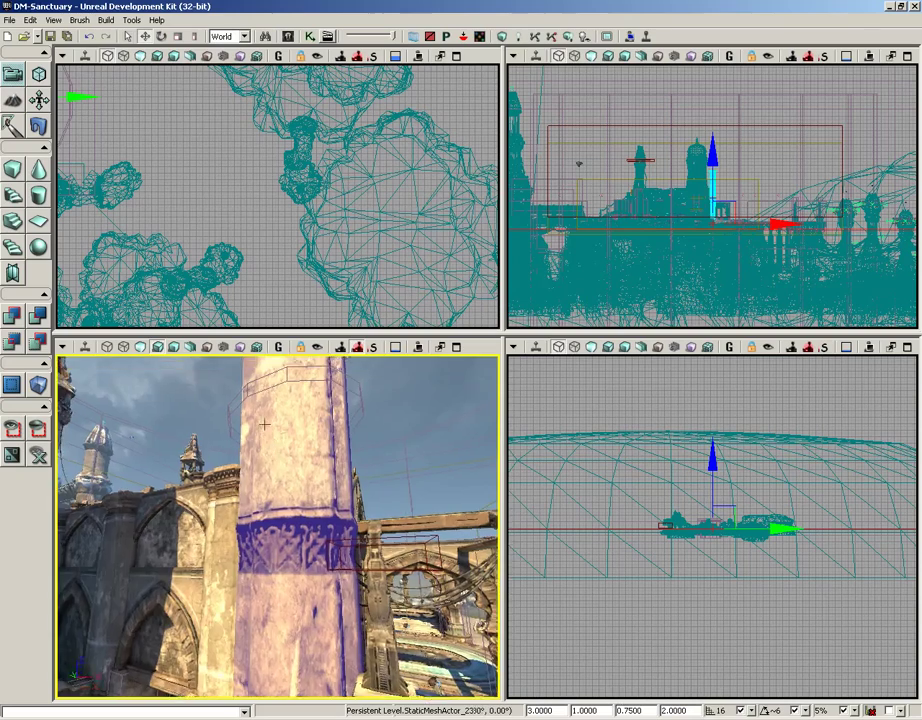
{"action": "right_click_drag", "start_coordinate": [265, 425], "coordinate": [258, 352]}
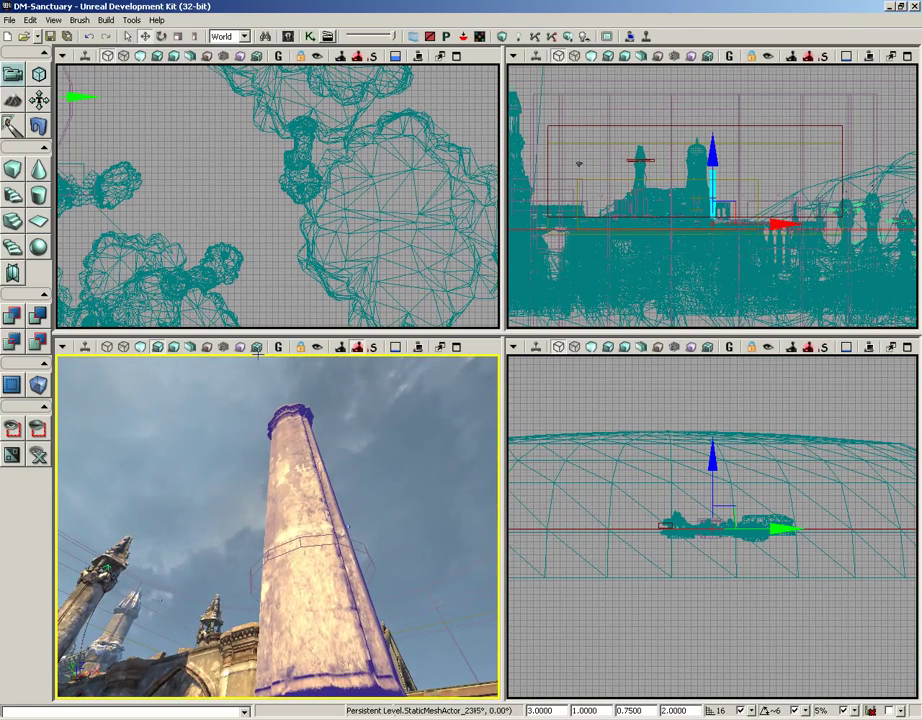
{"action": "right_click_drag", "start_coordinate": [258, 352], "coordinate": [281, 473]}
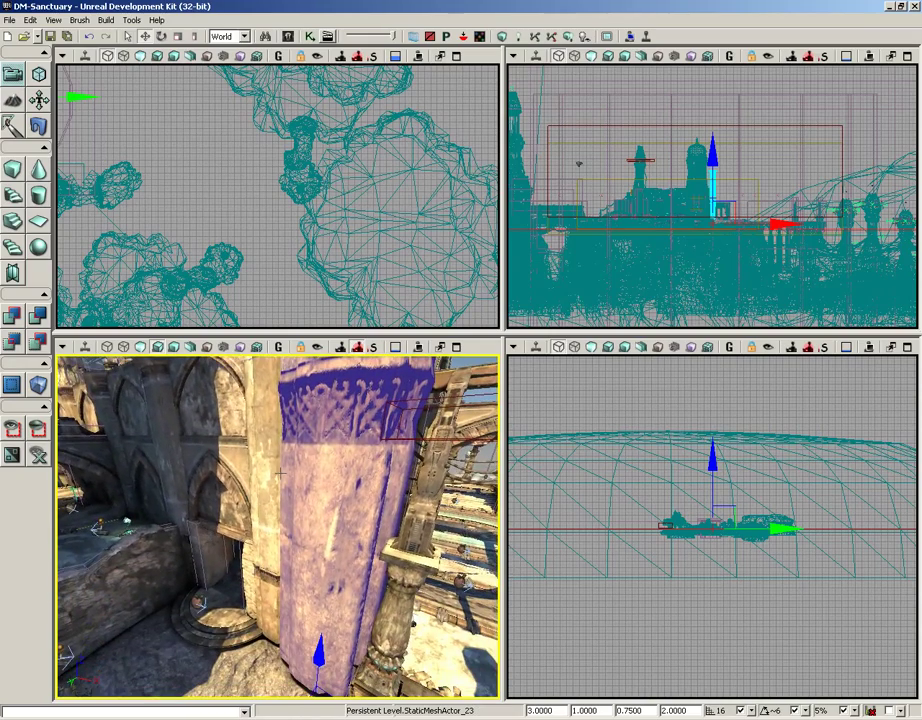
{"action": "right_click_drag", "start_coordinate": [281, 473], "coordinate": [297, 440]}
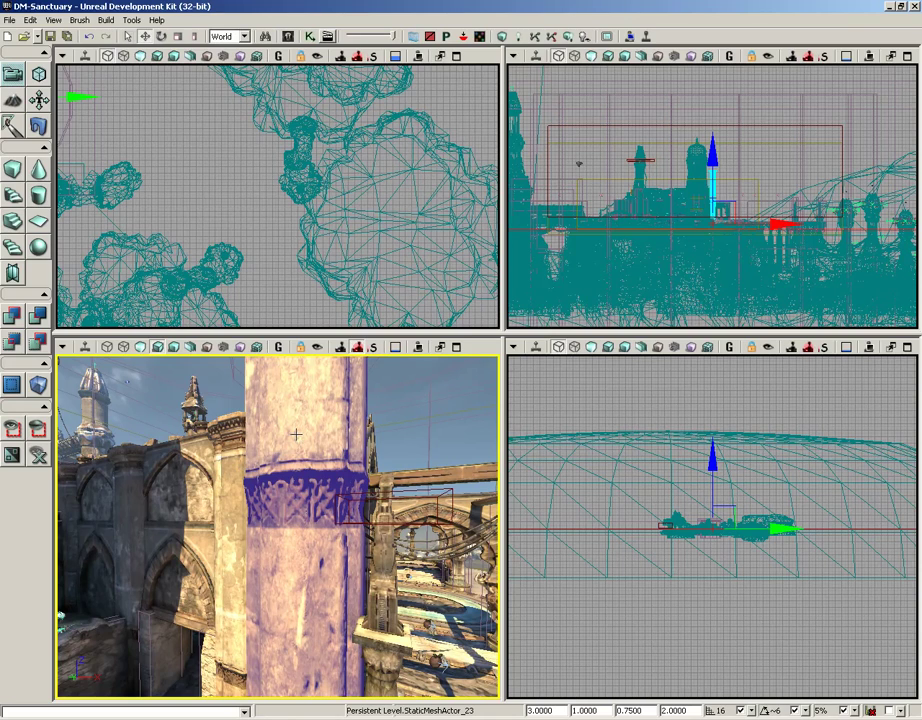
Find the selected column in the top view and move it a short distance off its original place
{"action": "right_click_drag", "start_coordinate": [362, 495], "coordinate": [482, 495]}
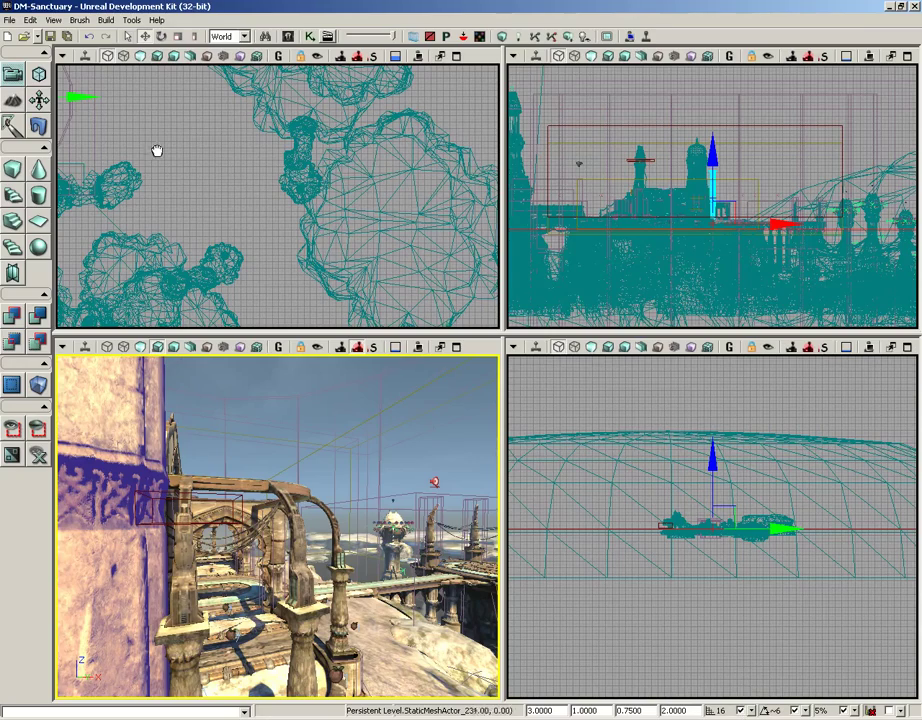
{"action": "right_click_drag", "start_coordinate": [156, 150], "coordinate": [333, 232]}
{"action": "scroll", "coordinate": [333, 232], "scroll_direction": "down", "scroll_amount": 3}
{"action": "right_click_drag", "start_coordinate": [471, 307], "coordinate": [265, 211]}
{"action": "scroll", "coordinate": [265, 211], "scroll_direction": "up", "scroll_amount": 6}
{"action": "right_click_drag", "start_coordinate": [256, 113], "coordinate": [260, 155]}
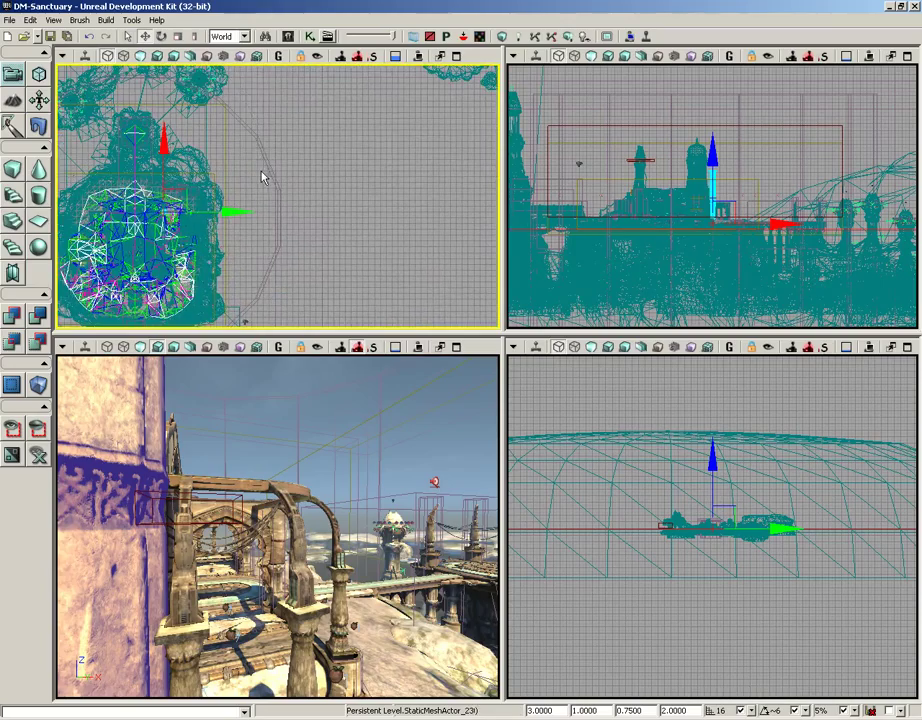
{"action": "right_click_drag", "start_coordinate": [173, 190], "coordinate": [308, 169]}
{"action": "scroll", "coordinate": [308, 169], "scroll_direction": "up", "scroll_amount": 6}
{"action": "scroll", "coordinate": [316, 328], "scroll_direction": "up", "scroll_amount": 4}
{"action": "left_click_drag", "start_coordinate": [250, 172], "coordinate": [183, 180], "text": "ctrl"}
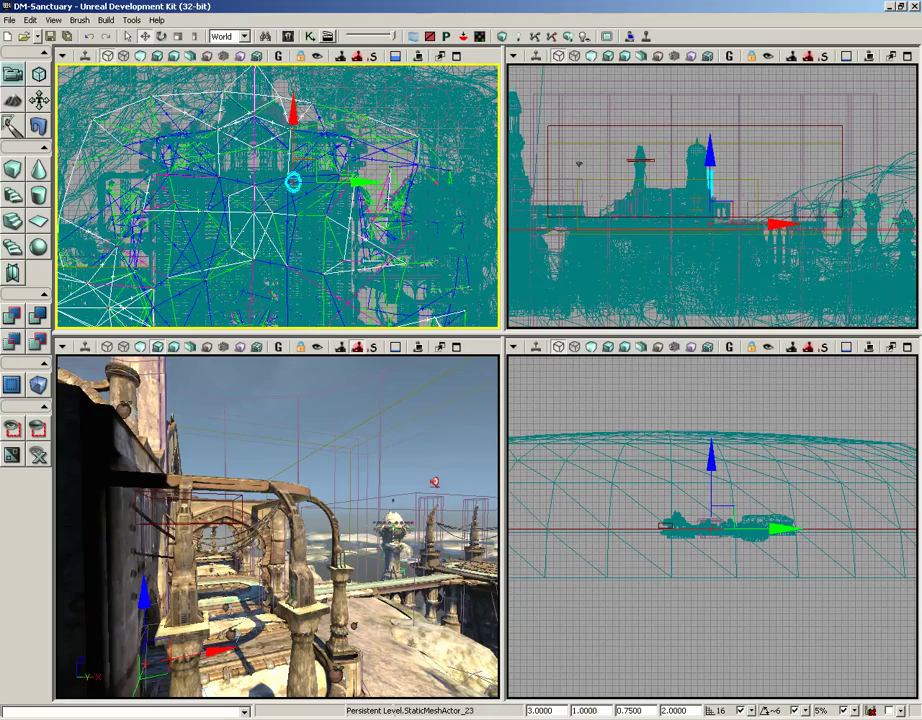
Close in on the column in the top view and isolate it by showing only the selected actor
{"action": "scroll", "coordinate": [358, 165], "scroll_direction": "up", "scroll_amount": 10}
{"action": "right_click_drag", "start_coordinate": [358, 333], "coordinate": [355, 184]}
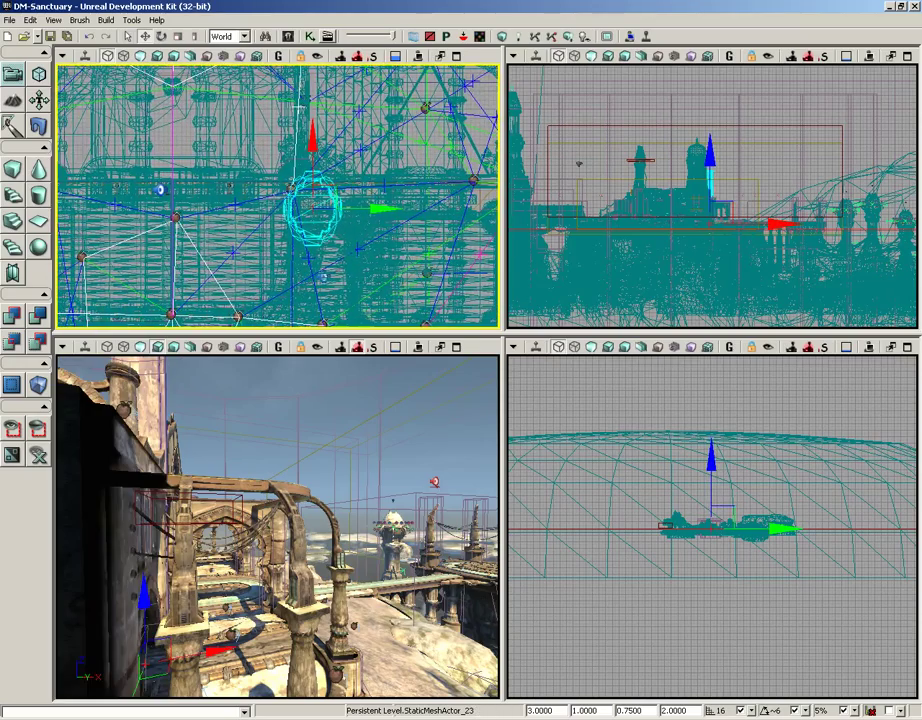
{"action": "left_click", "coordinate": [23, 428]}
{"action": "left_click", "coordinate": [338, 216]}
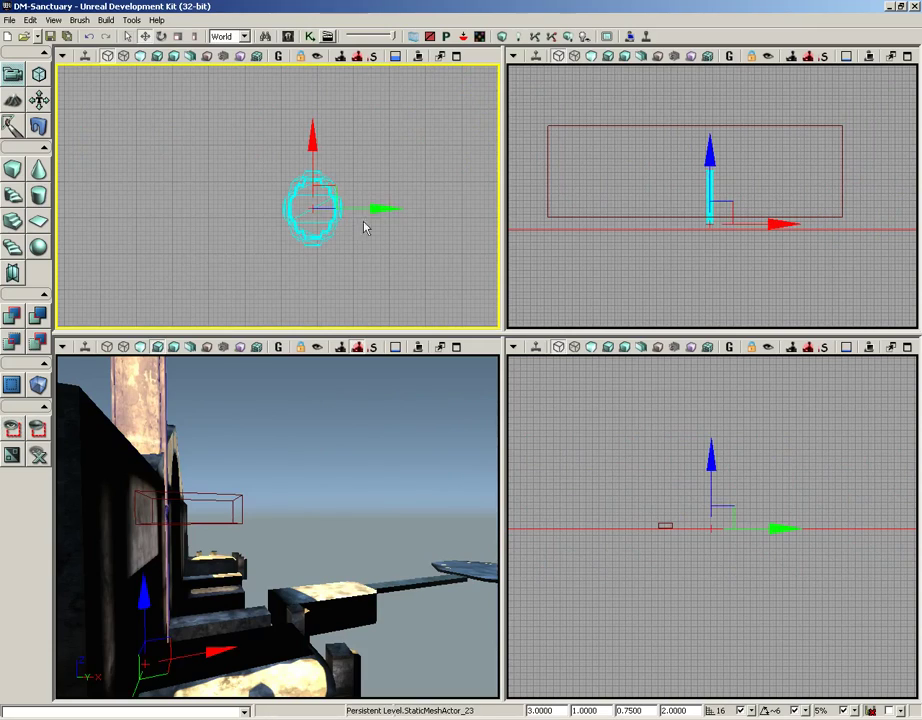
Set the drag grid snap to 128 and reposition the isolated column along its Y axis in the top view
{"action": "left_click_drag", "start_coordinate": [378, 211], "coordinate": [407, 220]}
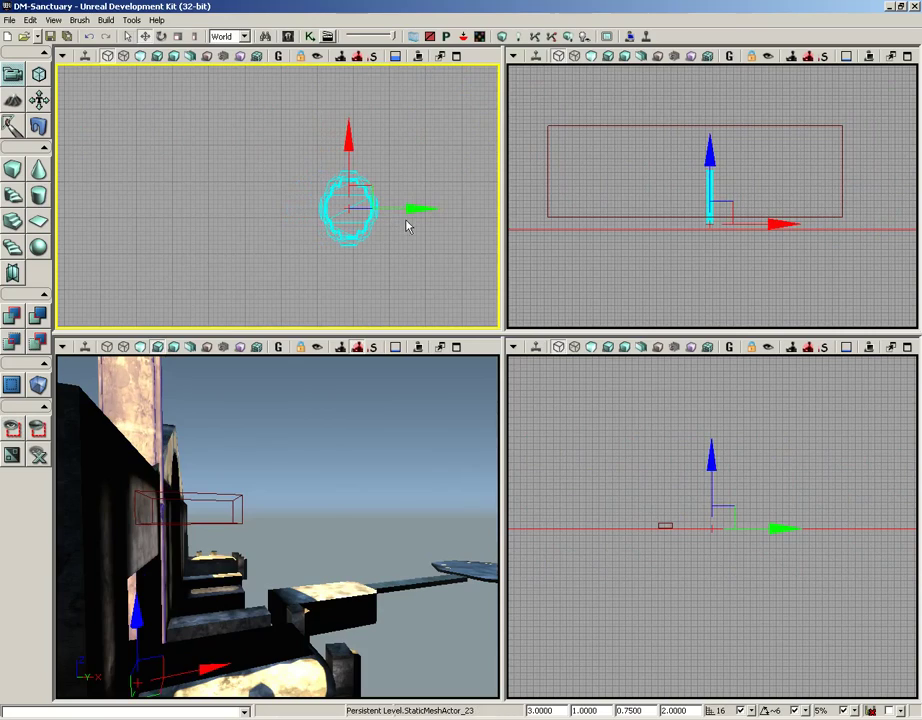
{"action": "left_click", "coordinate": [752, 711]}
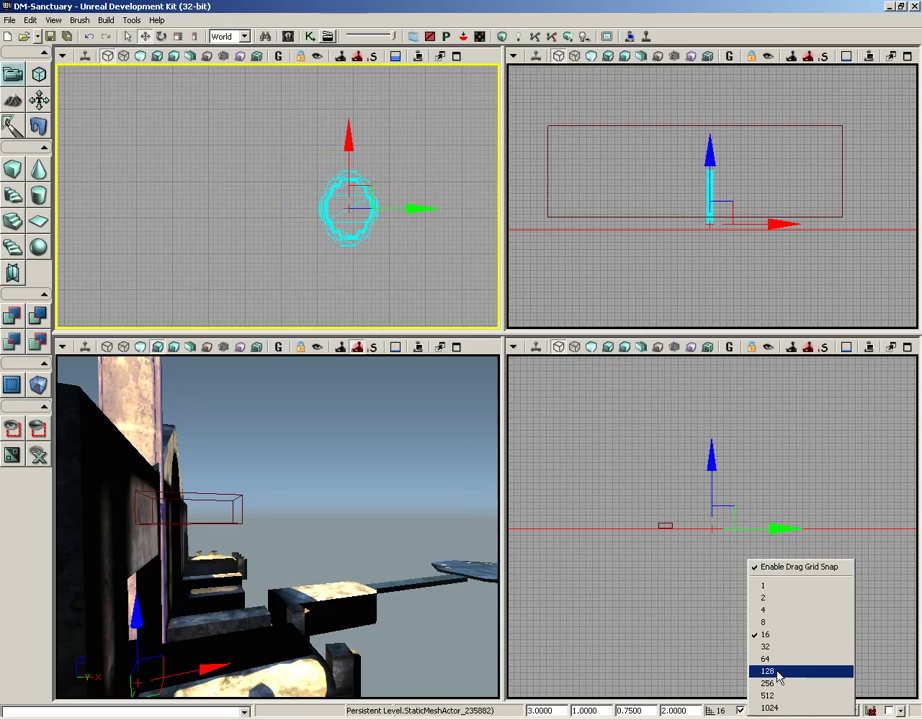
{"action": "left_click", "coordinate": [778, 671]}
{"action": "left_click_drag", "start_coordinate": [416, 206], "coordinate": [286, 210]}
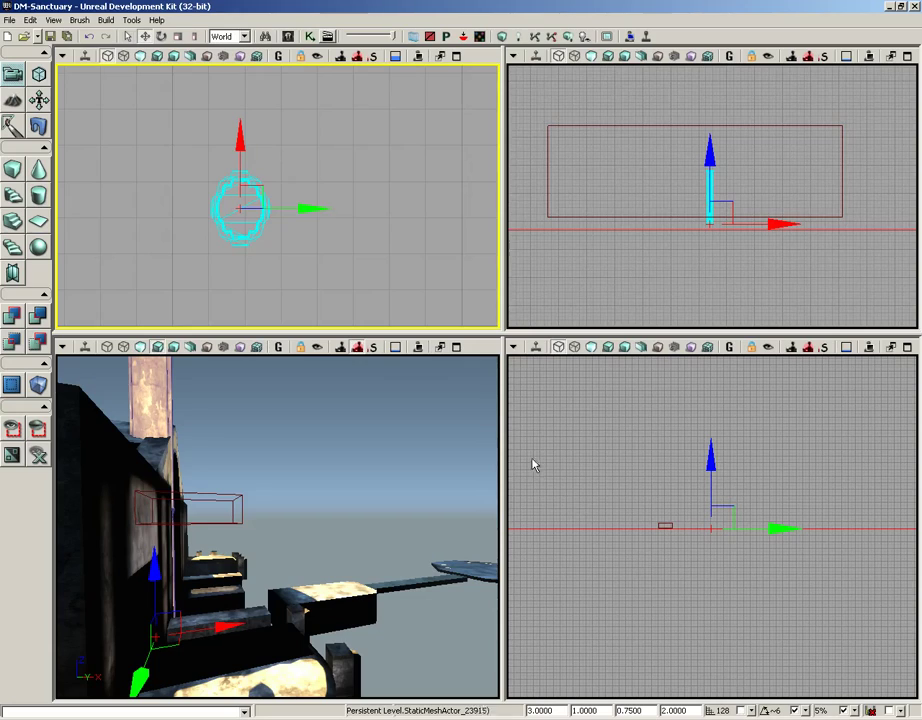
{"action": "left_click_drag", "start_coordinate": [309, 208], "coordinate": [330, 209]}
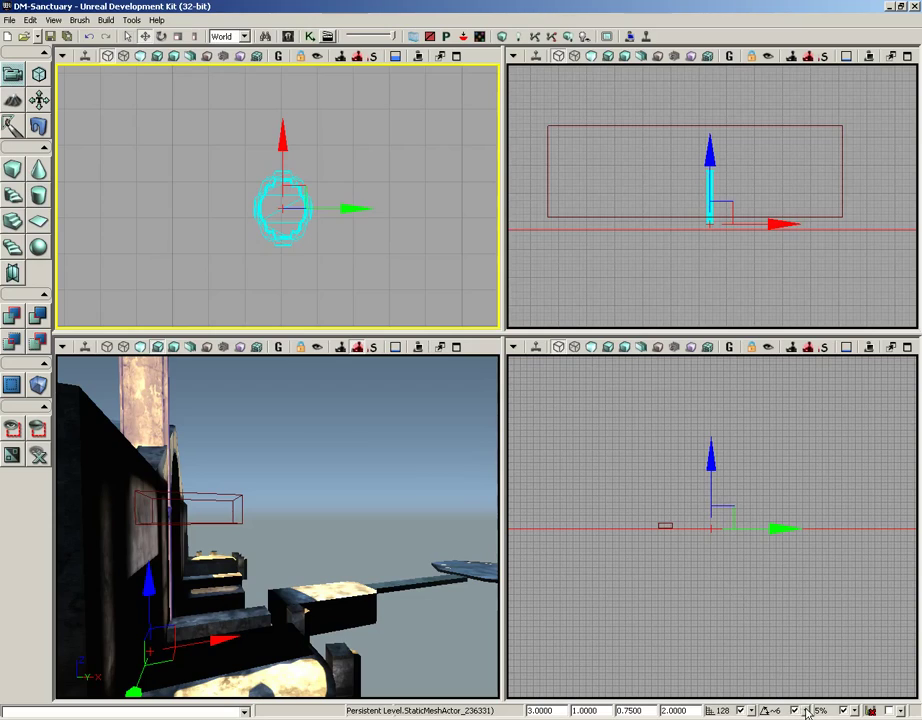
Examine the available rotation grid snap, scale grid snap and autosave interval options
{"action": "left_click", "coordinate": [803, 712]}
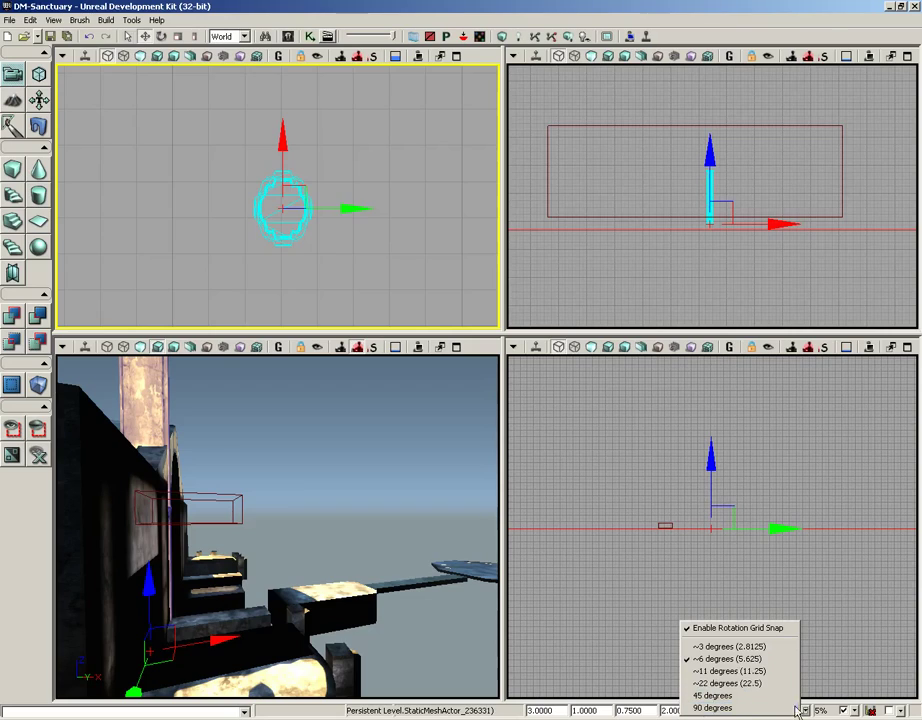
{"action": "left_click", "coordinate": [829, 706]}
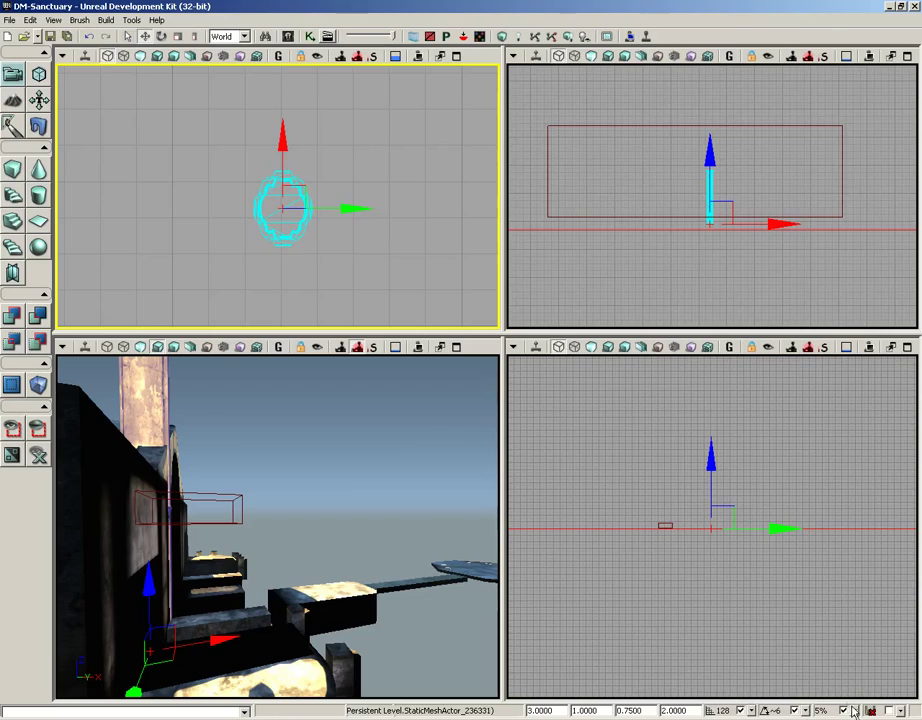
{"action": "left_click", "coordinate": [832, 711]}
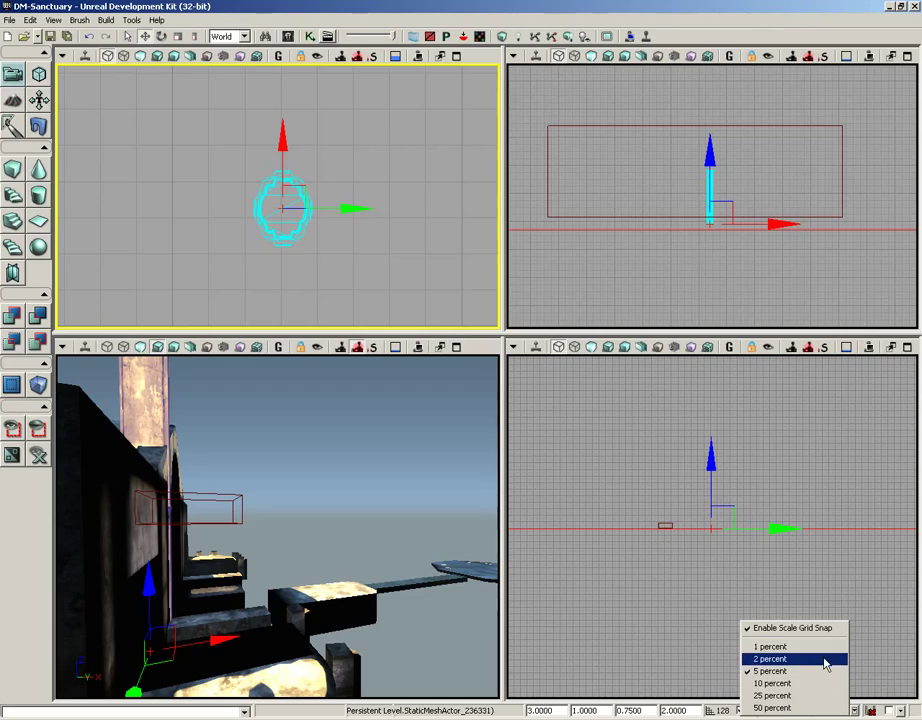
{"action": "left_click", "coordinate": [886, 712]}
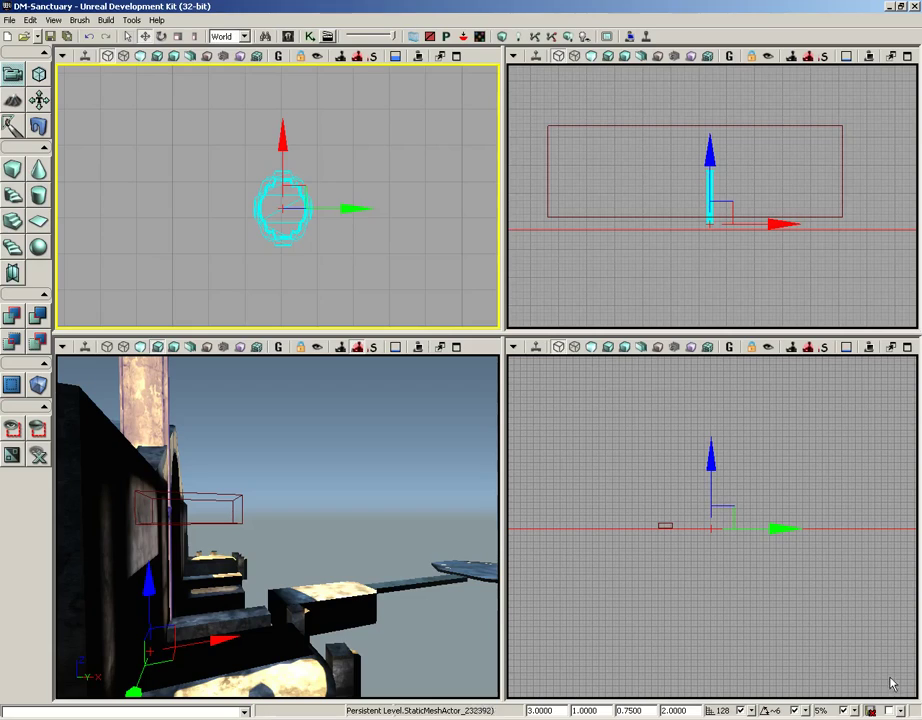
{"action": "left_click", "coordinate": [900, 712]}
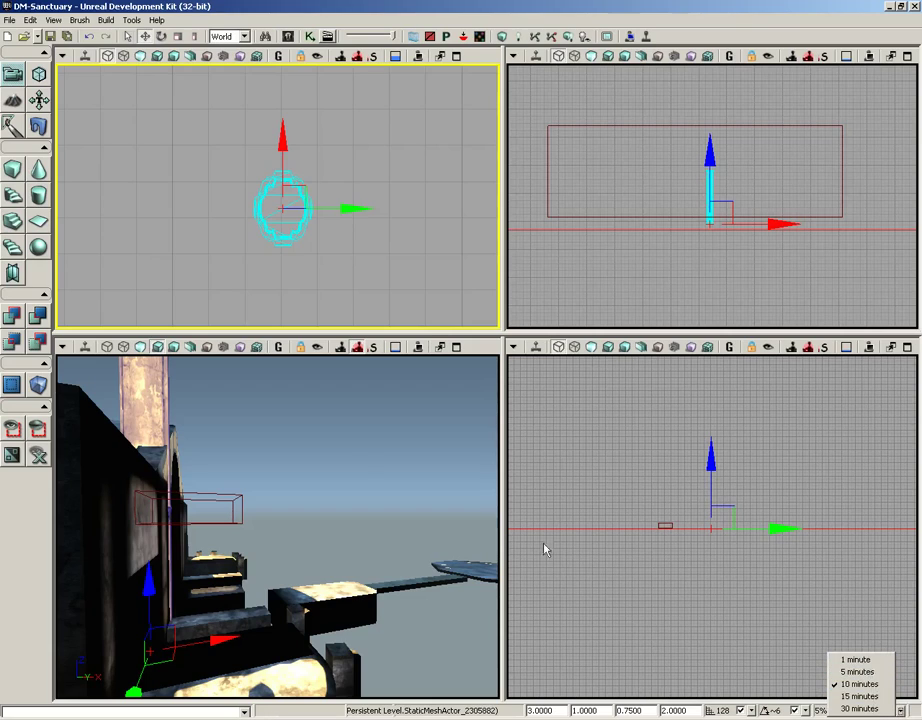
{"action": "left_click_drag", "start_coordinate": [340, 443], "coordinate": [58, 456]}
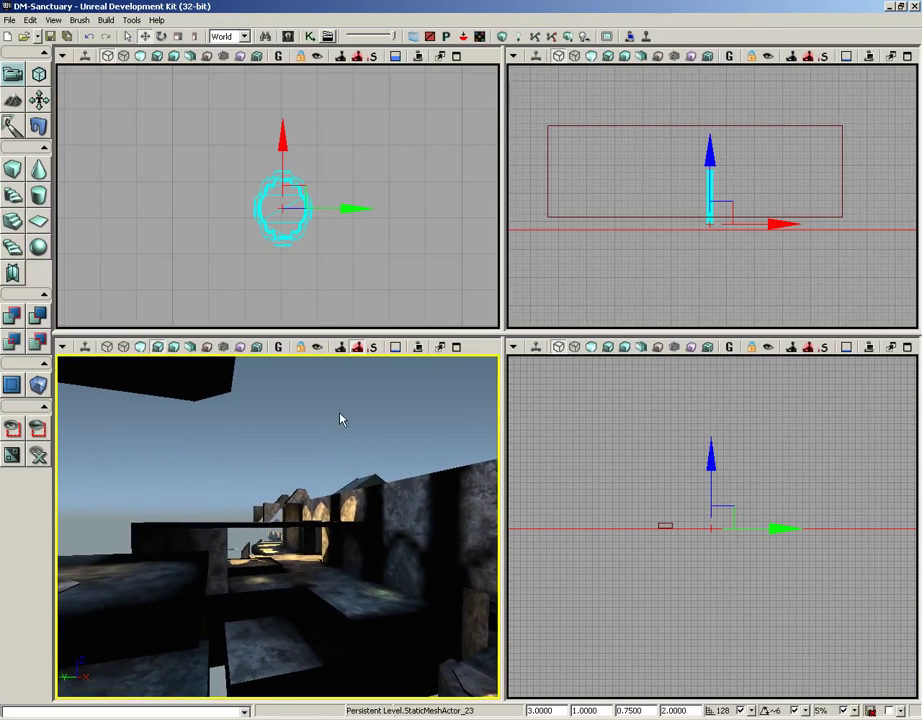
{"action": "left_click_drag", "start_coordinate": [340, 420], "coordinate": [471, 538]}
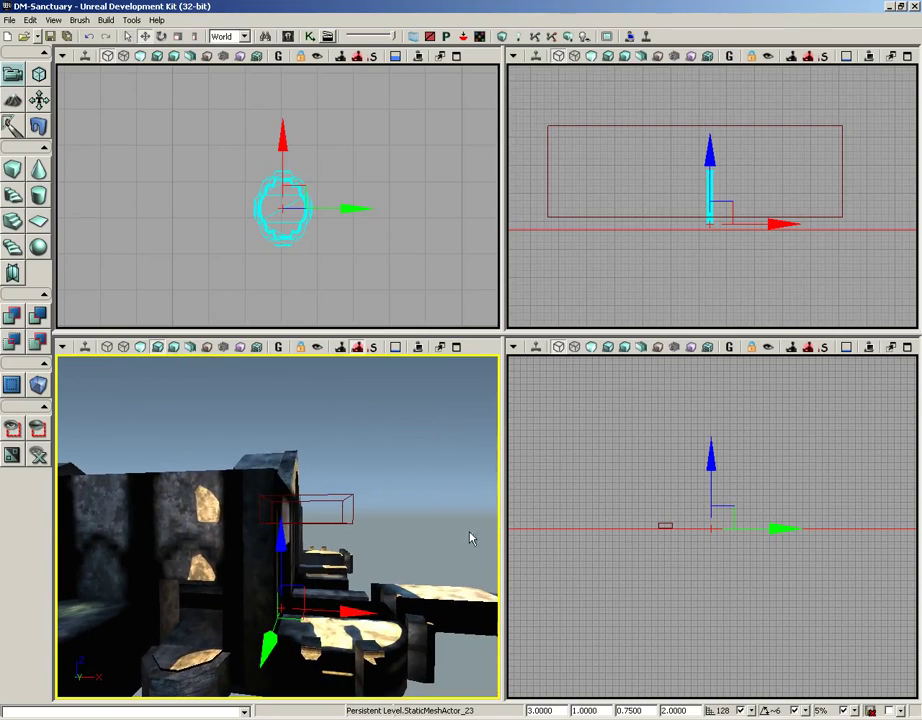